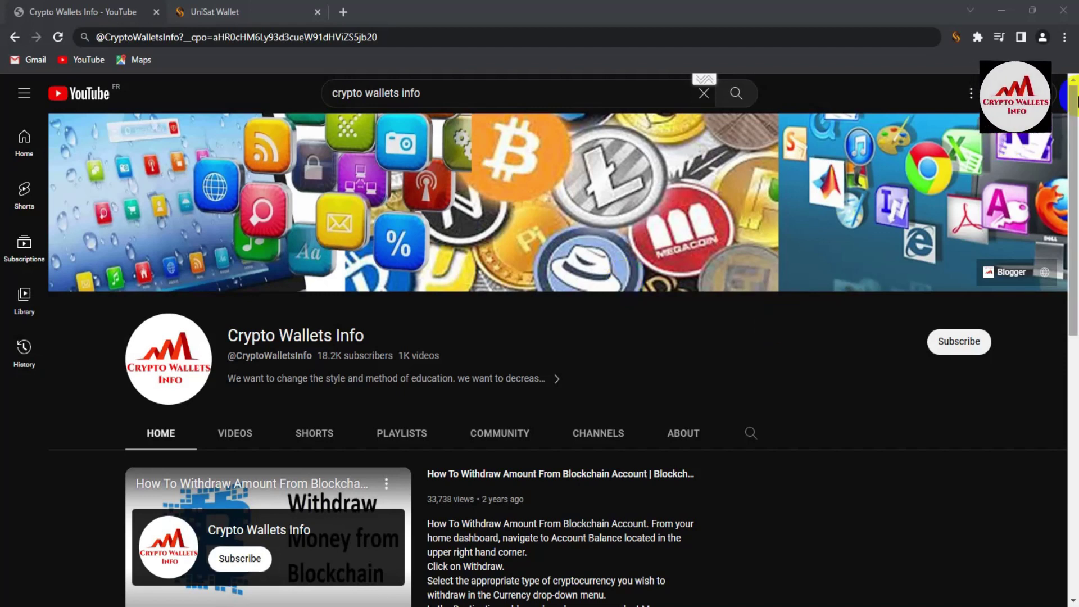
Scroll down the Crypto Wallets Info channel home page on YouTube.
{"action": "left_click_drag", "start_coordinate": [1074, 99], "coordinate": [1074, 460]}
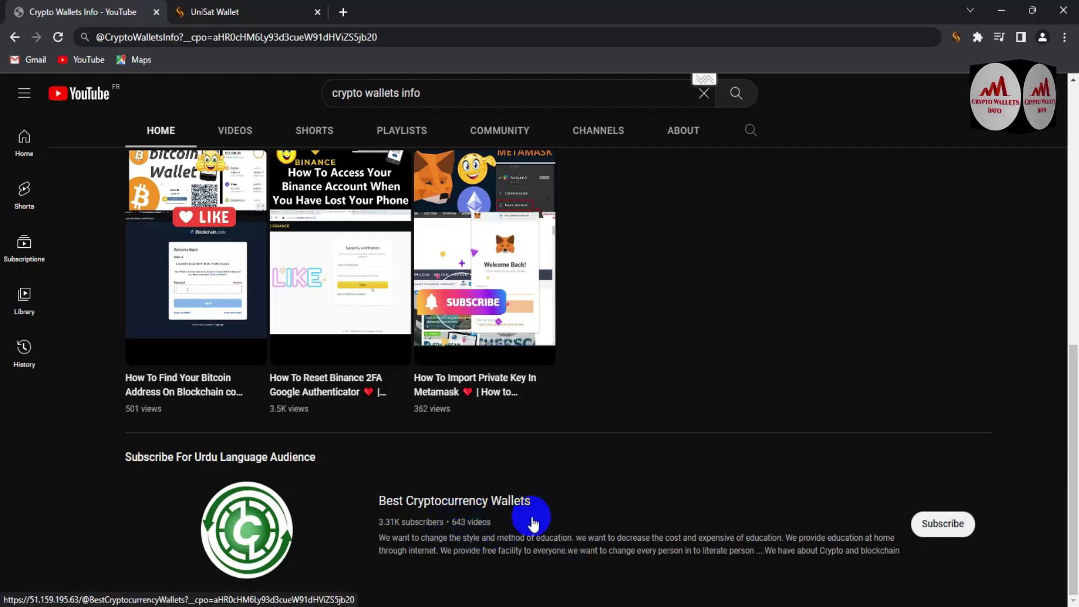
{"action": "left_click_drag", "start_coordinate": [1071, 400], "coordinate": [1069, 163]}
{"action": "left_click", "coordinate": [698, 344]}
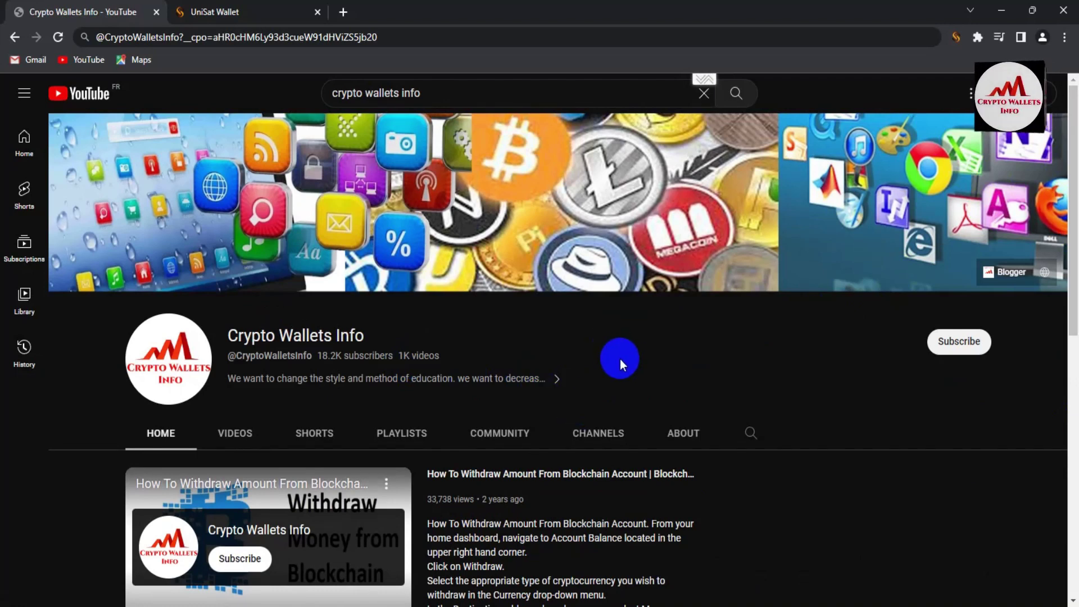
{"action": "left_click", "coordinate": [235, 437]}
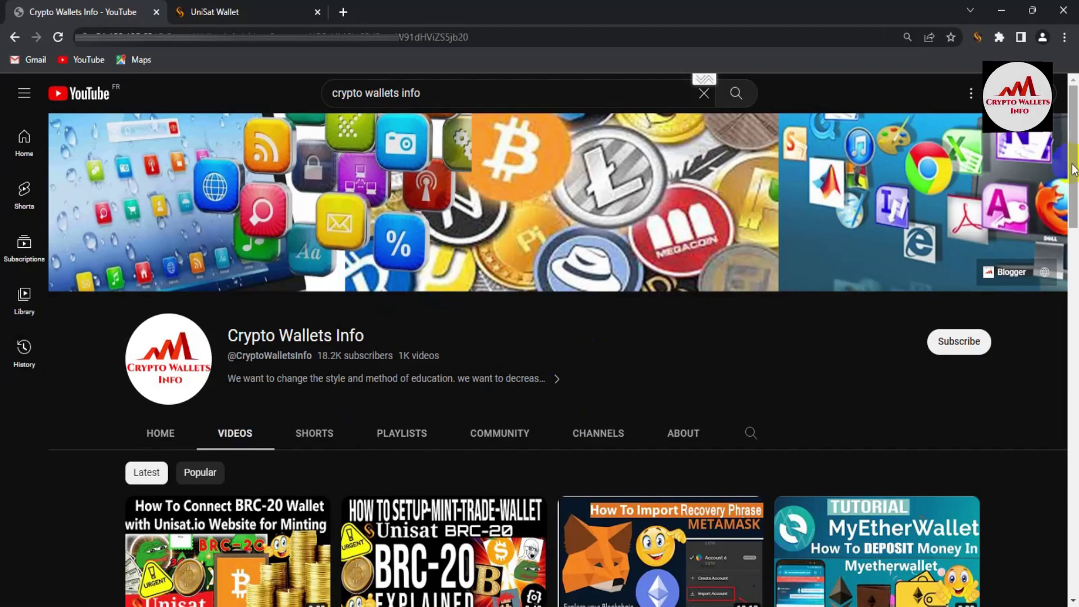
Show the channel's Videos tab, led by the UniSat BRC-20 wallet tutorials.
{"action": "left_click", "coordinate": [736, 473]}
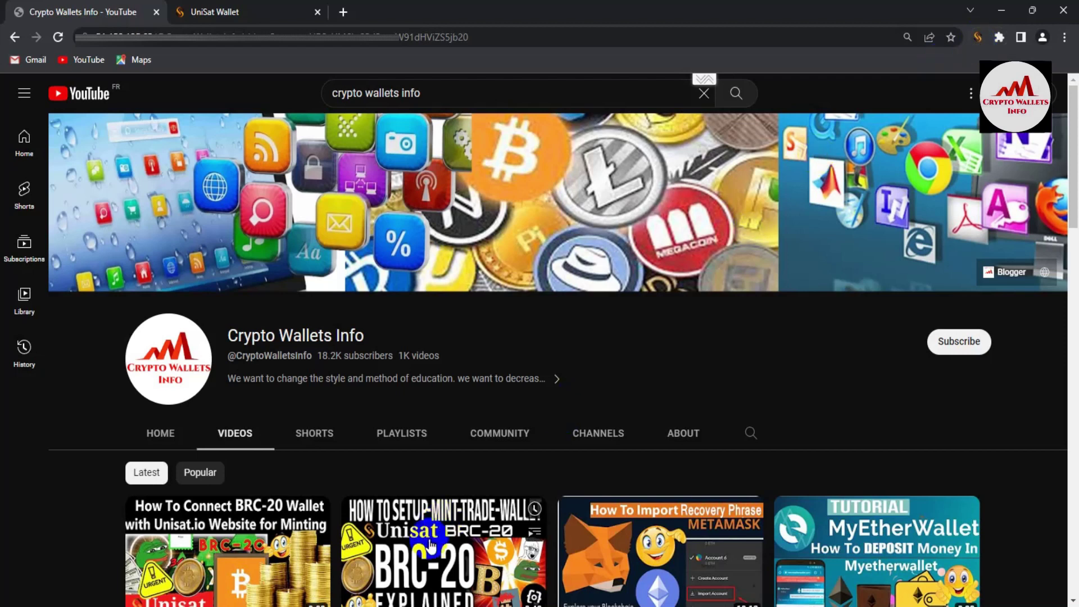
{"action": "mouse_move", "coordinate": [442, 521]}
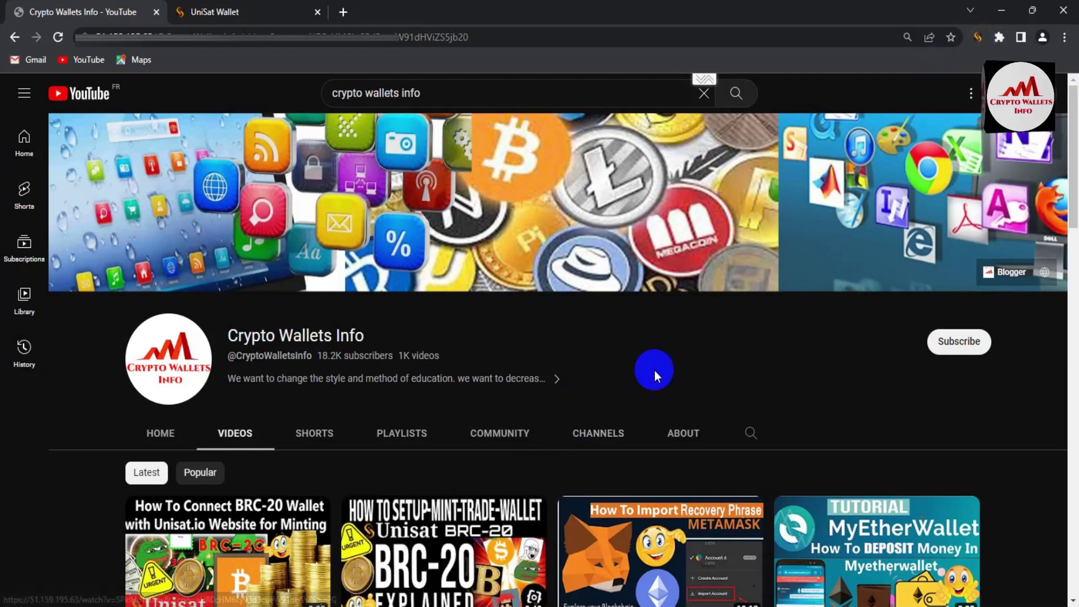
In a new tab, search Google for 'unisat wallet' and open its Chrome Web Store page.
{"action": "left_click", "coordinate": [341, 12]}
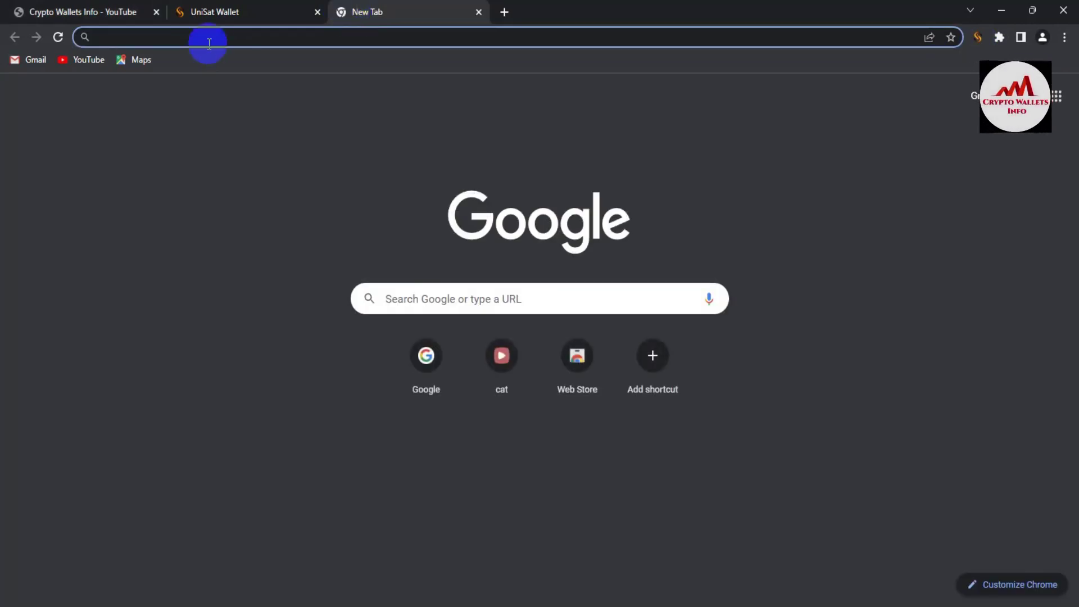
{"action": "type", "text": "uni"}
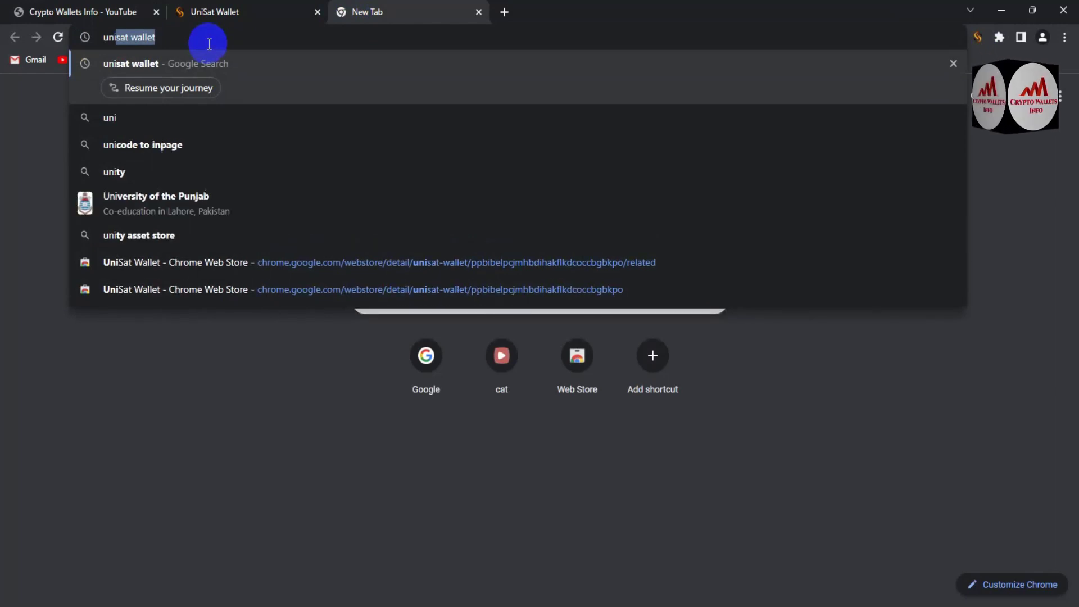
{"action": "left_click", "coordinate": [254, 89]}
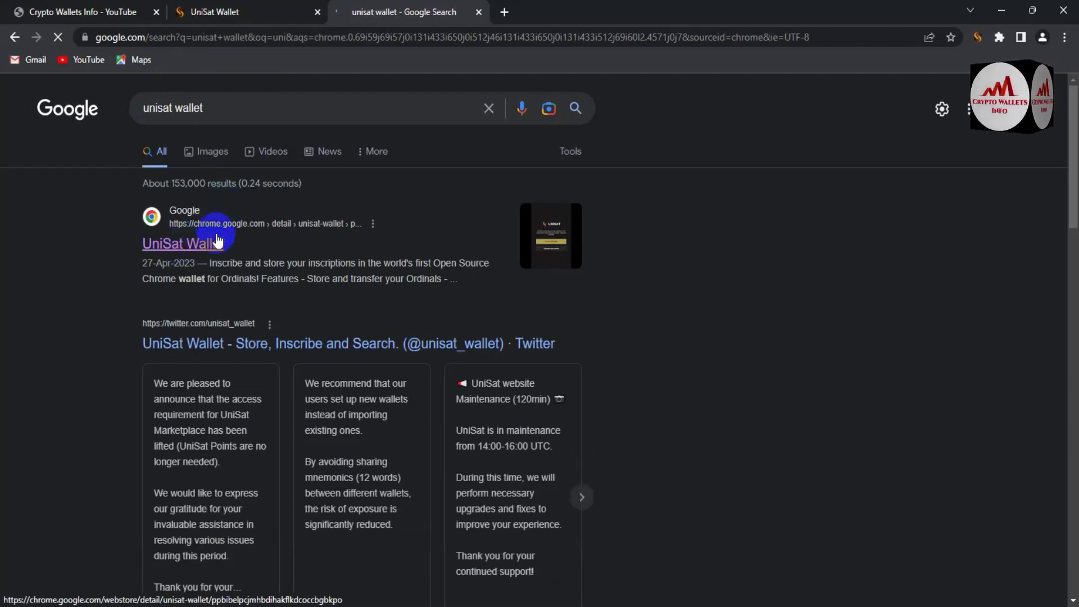
{"action": "left_click", "coordinate": [188, 241]}
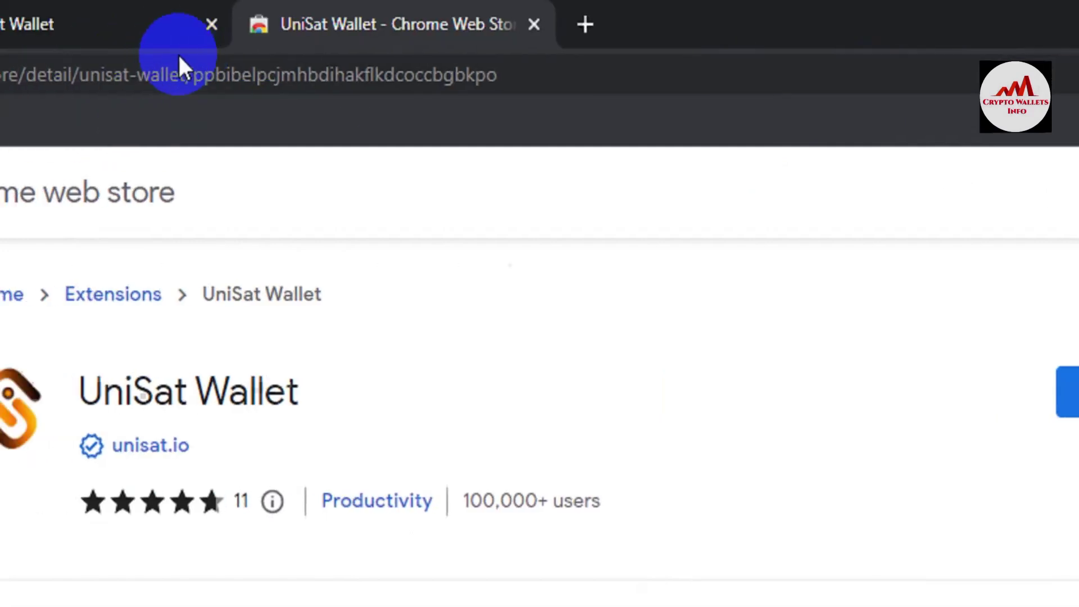
Switch to the already open UniSat Wallet tab.
{"action": "left_click", "coordinate": [118, 26]}
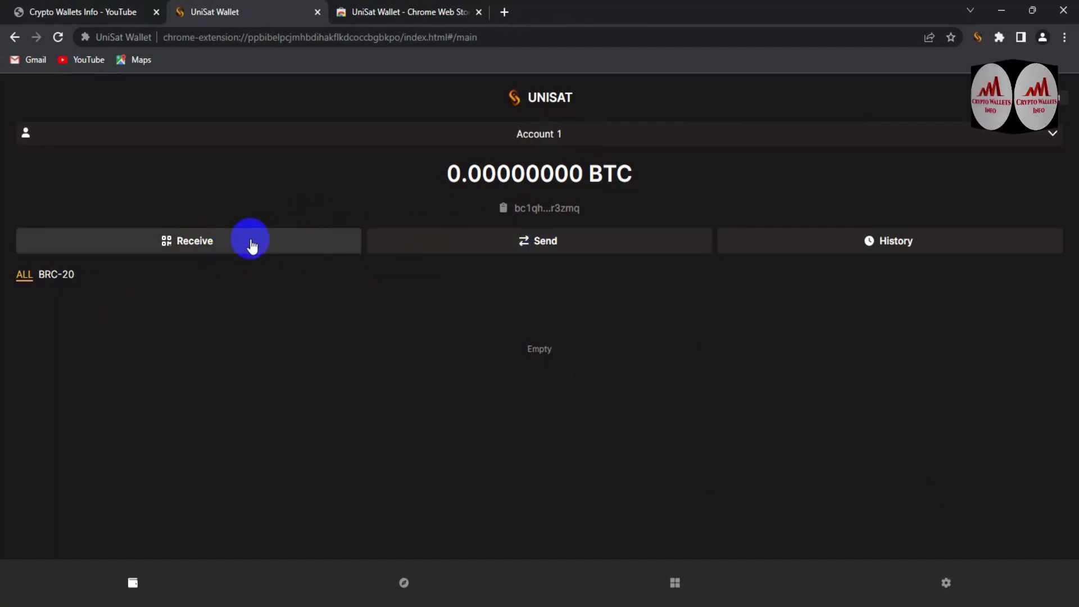
Select the address bar while Account 1's 0.00000000 BTC home screen is shown.
{"action": "key", "text": "ctrl+l"}
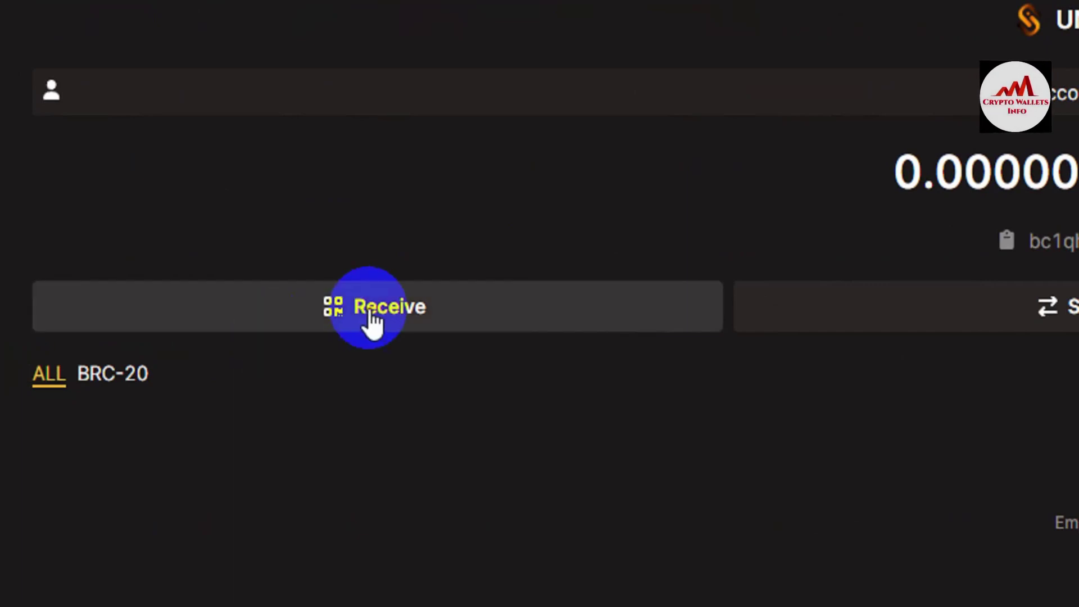
Open Receive to display Account 1's BTC QR code and receiving address.
{"action": "left_click", "coordinate": [353, 313]}
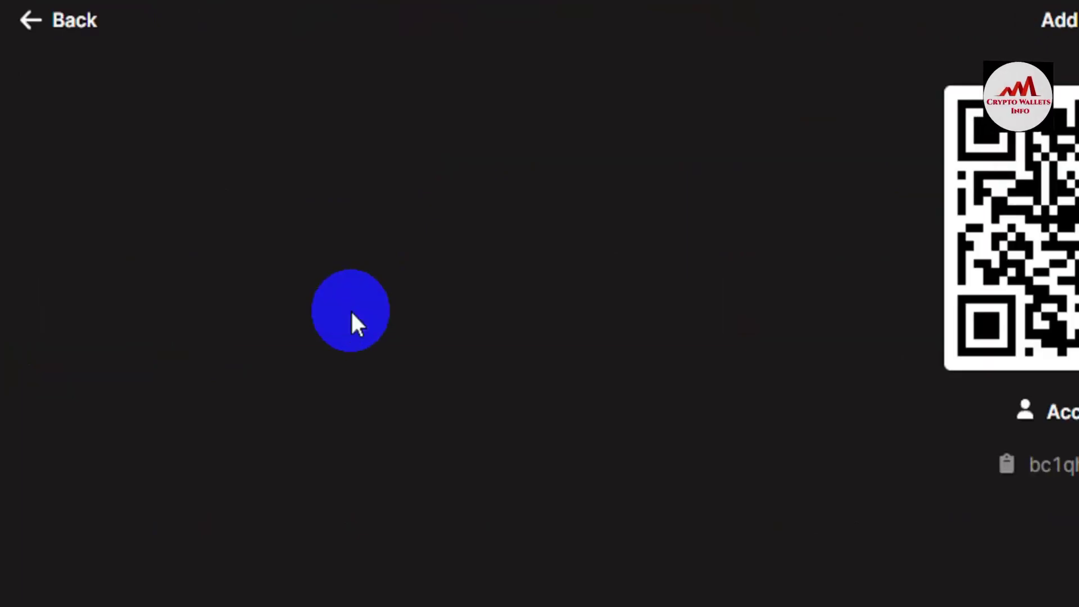
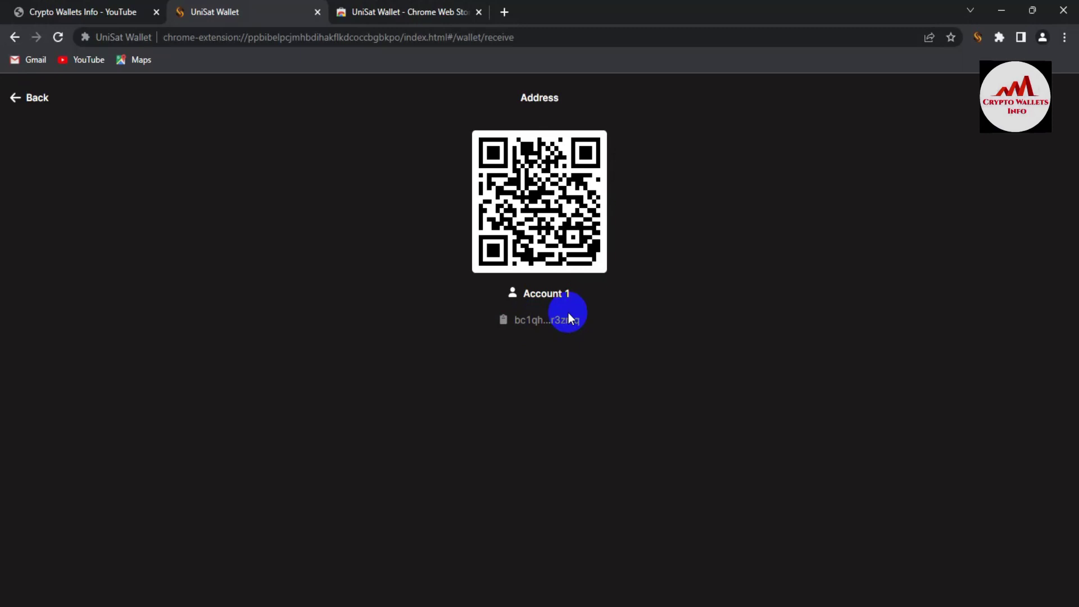
Copy Account 1's shortened Bitcoin receive address to the clipboard from the Receive Address page.
{"action": "left_click", "coordinate": [537, 323]}
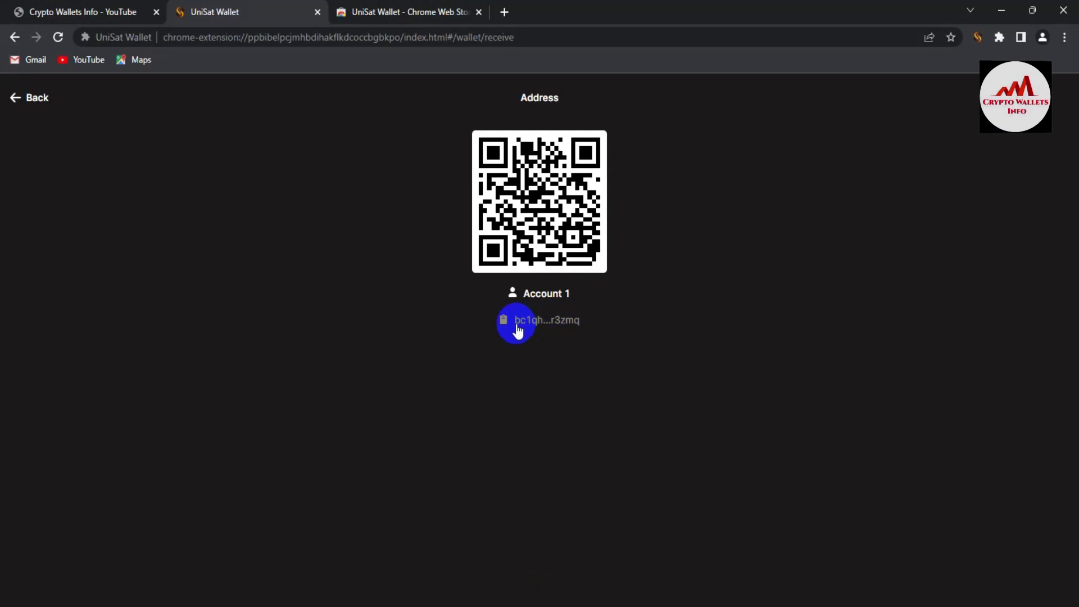
{"action": "left_click", "coordinate": [553, 326]}
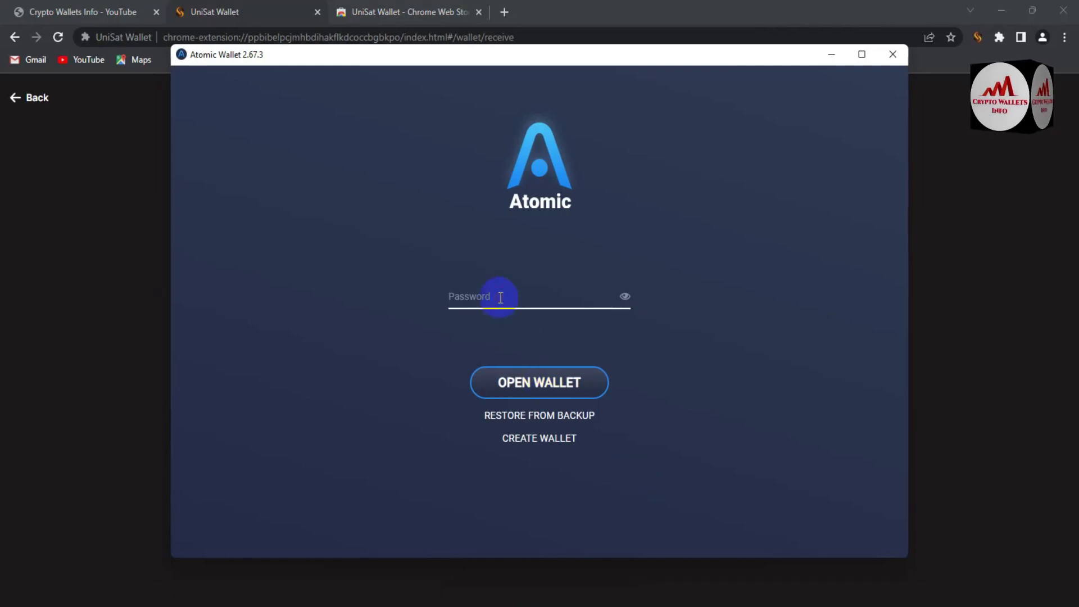
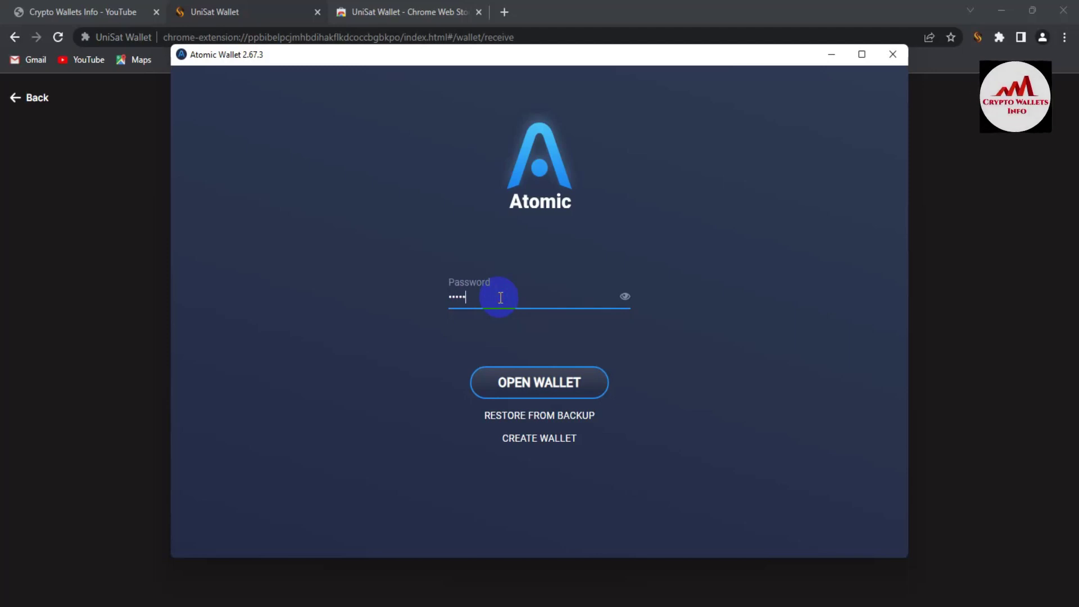
Enter the wallet password on the Atomic Wallet unlock screen, retyping it after the first attempt.
{"action": "key", "text": "Return"}
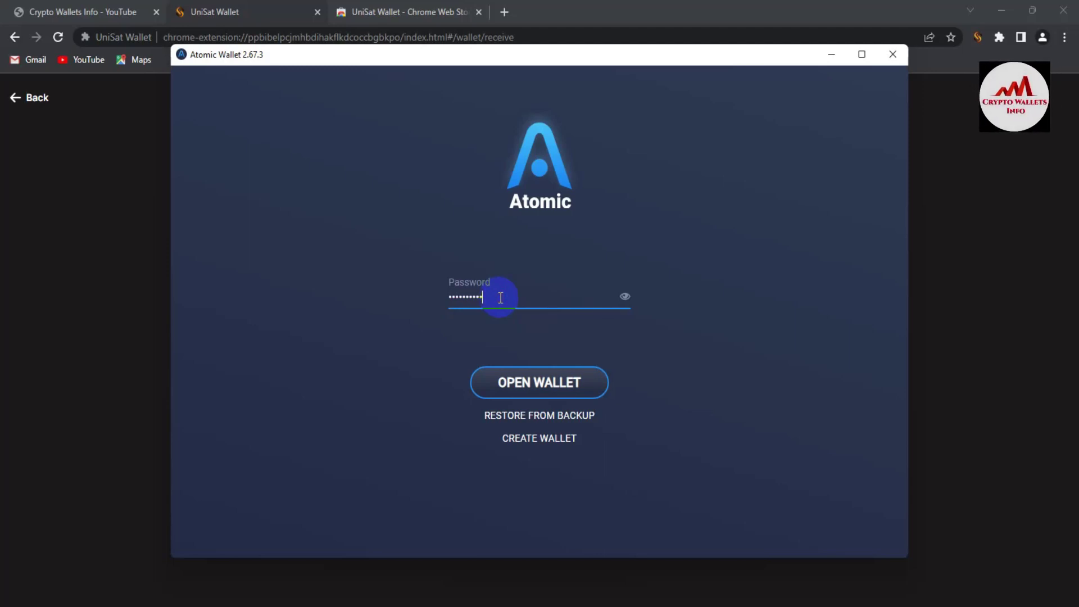
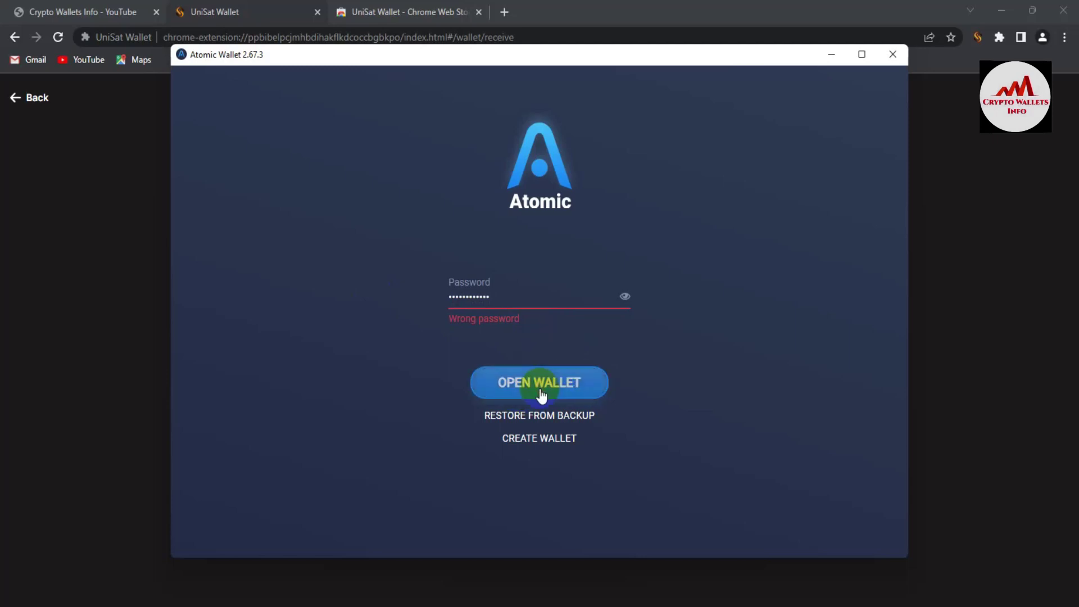
Delete the rejected password from the Password field and begin typing the wallet password again.
{"action": "left_click_drag", "start_coordinate": [501, 300], "coordinate": [375, 285]}
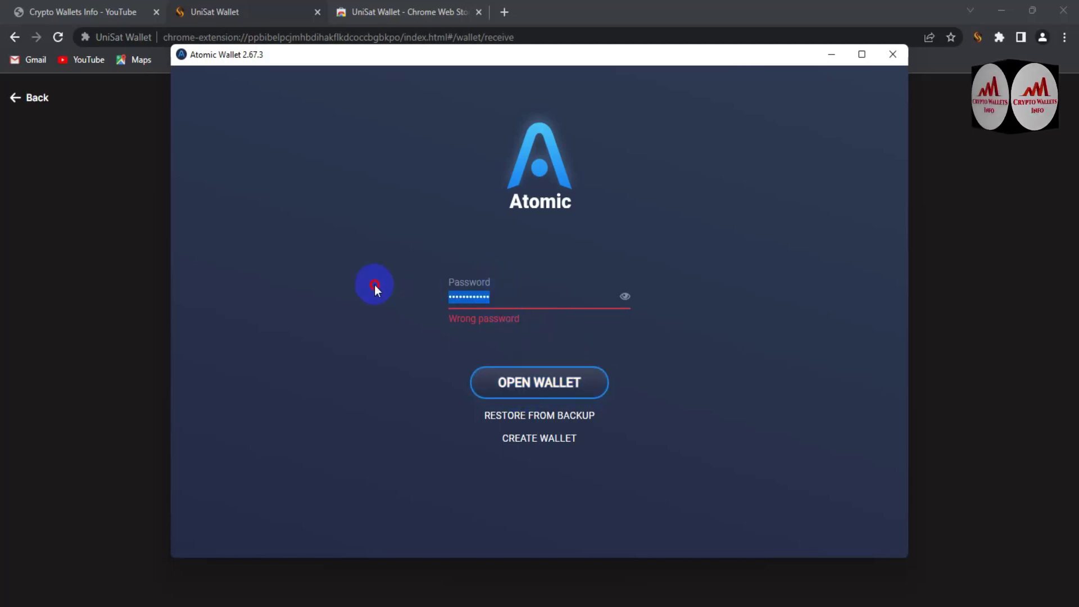
{"action": "key", "text": "BackSpace"}
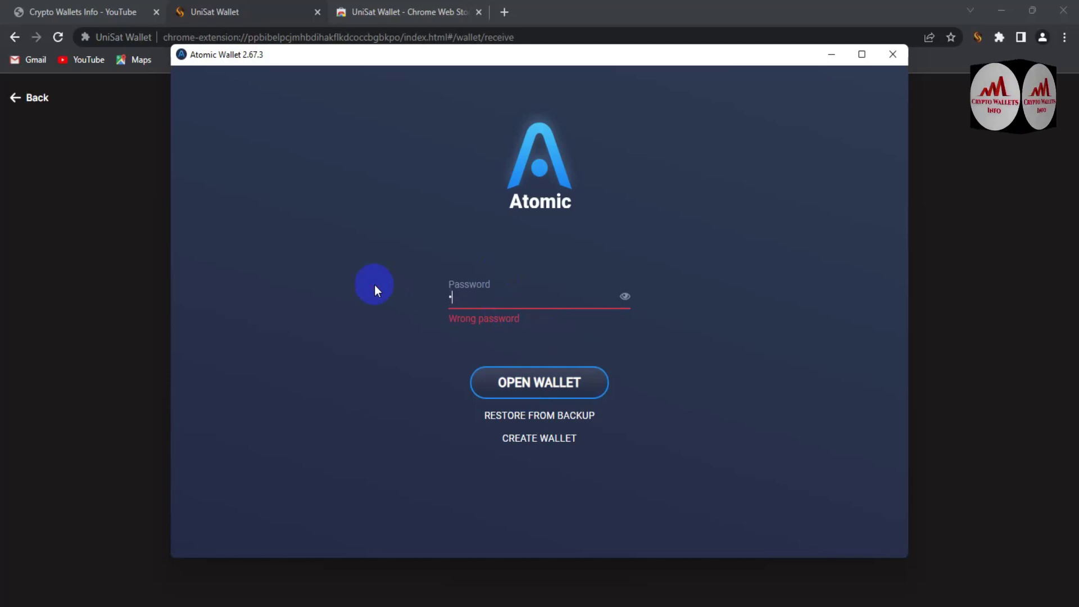
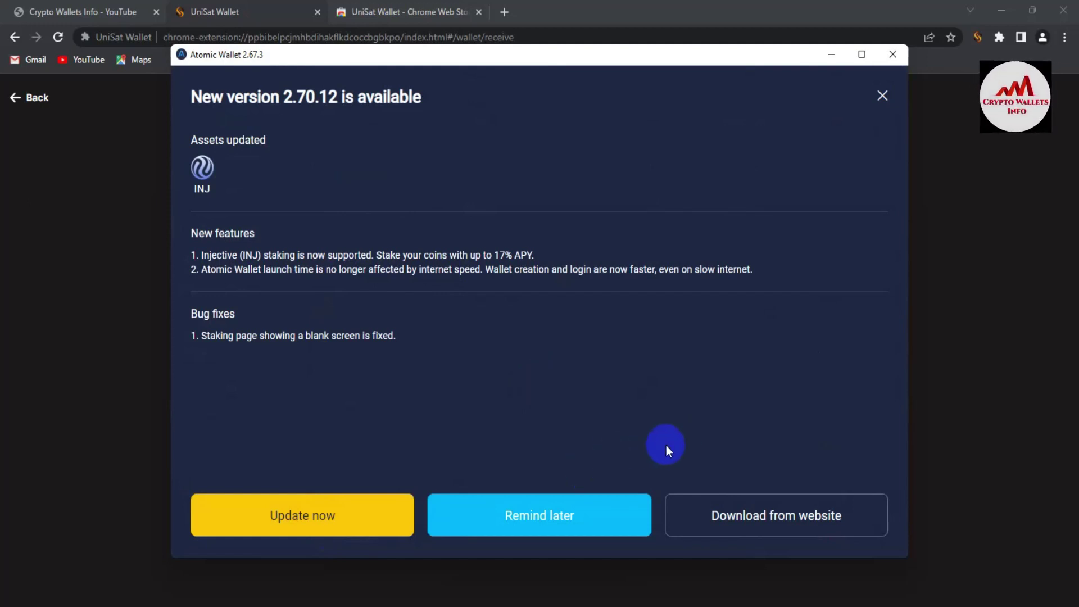
Postpone the new-version update with 'Remind later' and reposition the Atomic Wallet window.
{"action": "left_click", "coordinate": [561, 525]}
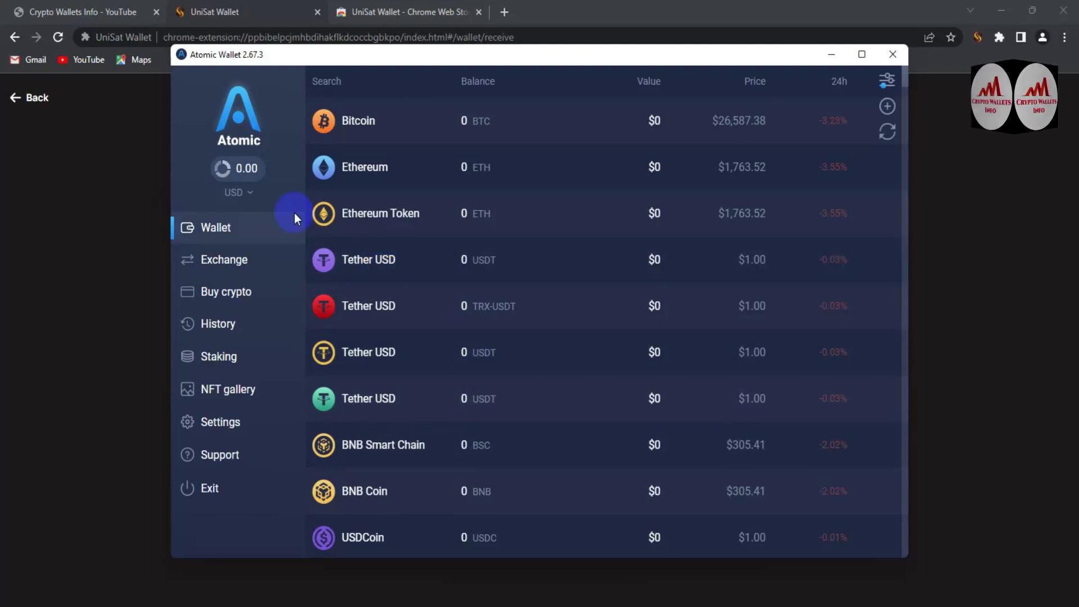
{"action": "left_click_drag", "start_coordinate": [336, 59], "coordinate": [309, 101]}
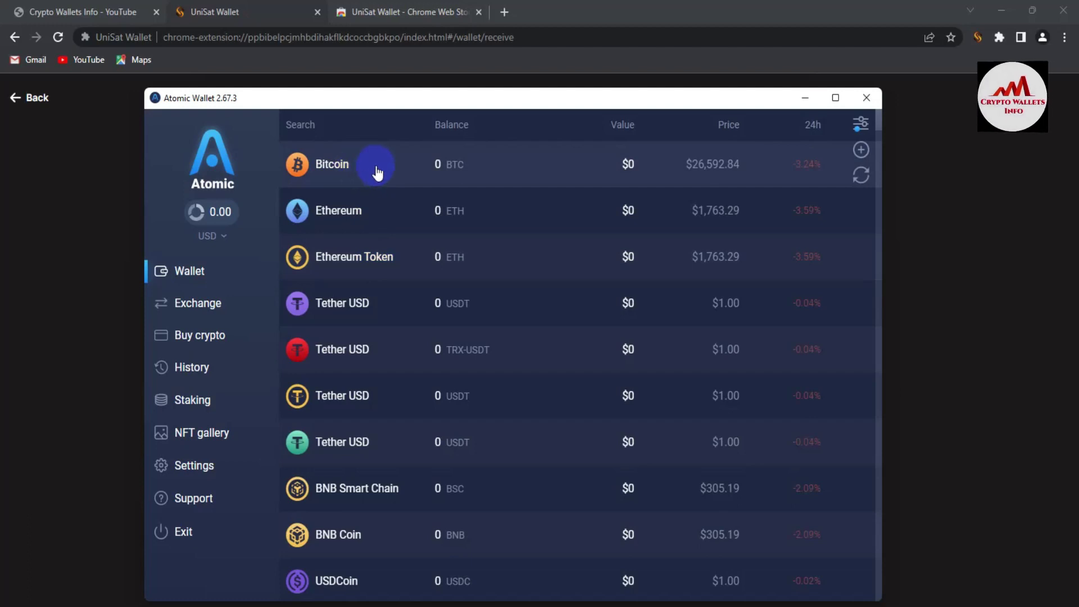
Open the Bitcoin wallet page and its Send Bitcoin form.
{"action": "left_click", "coordinate": [377, 172]}
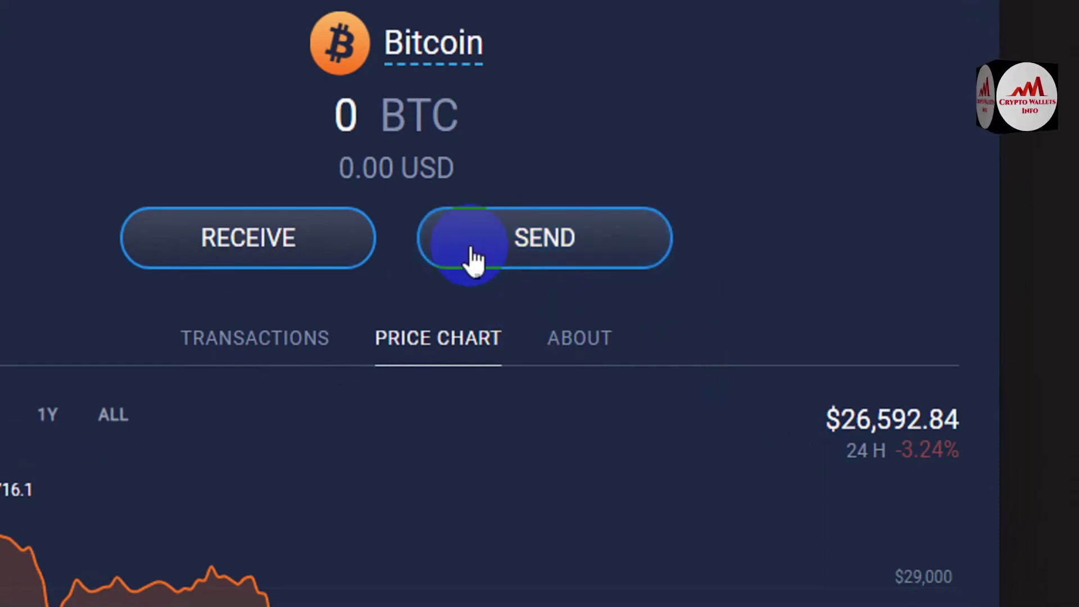
{"action": "left_click", "coordinate": [535, 236]}
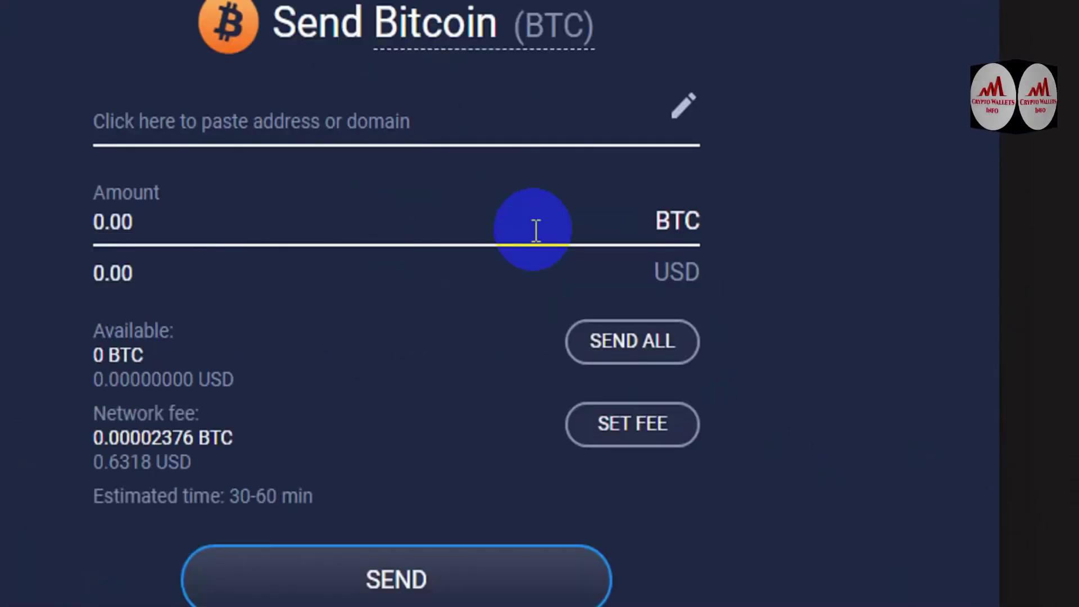
{"action": "scroll", "coordinate": [475, 147], "scroll_direction": "up", "scroll_amount": 1}
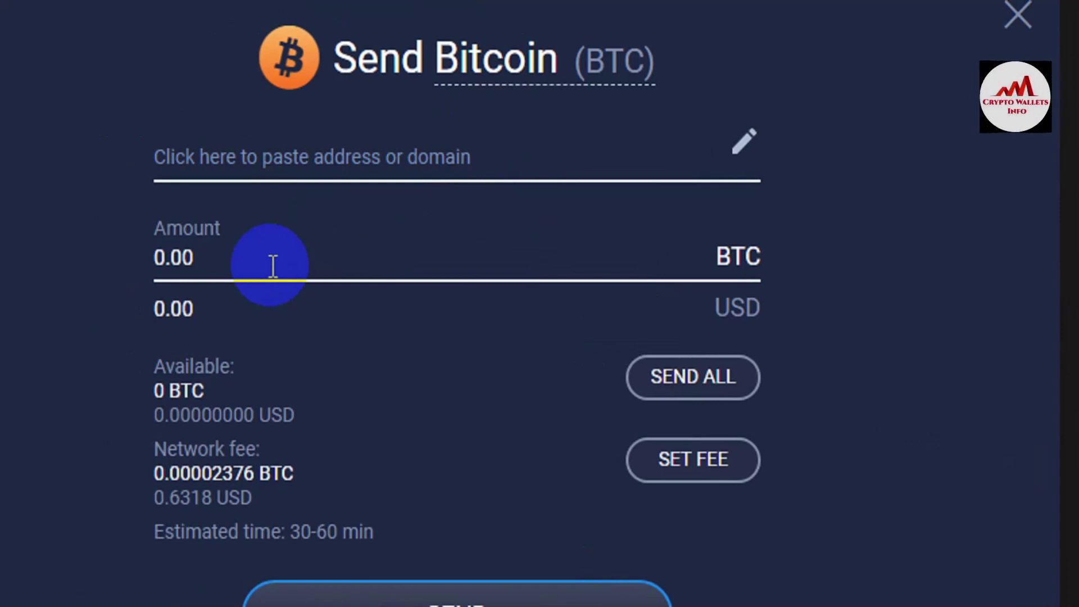
Paste the copied UniSat address as recipient and highlight its first and last characters for checking.
{"action": "left_click", "coordinate": [275, 177]}
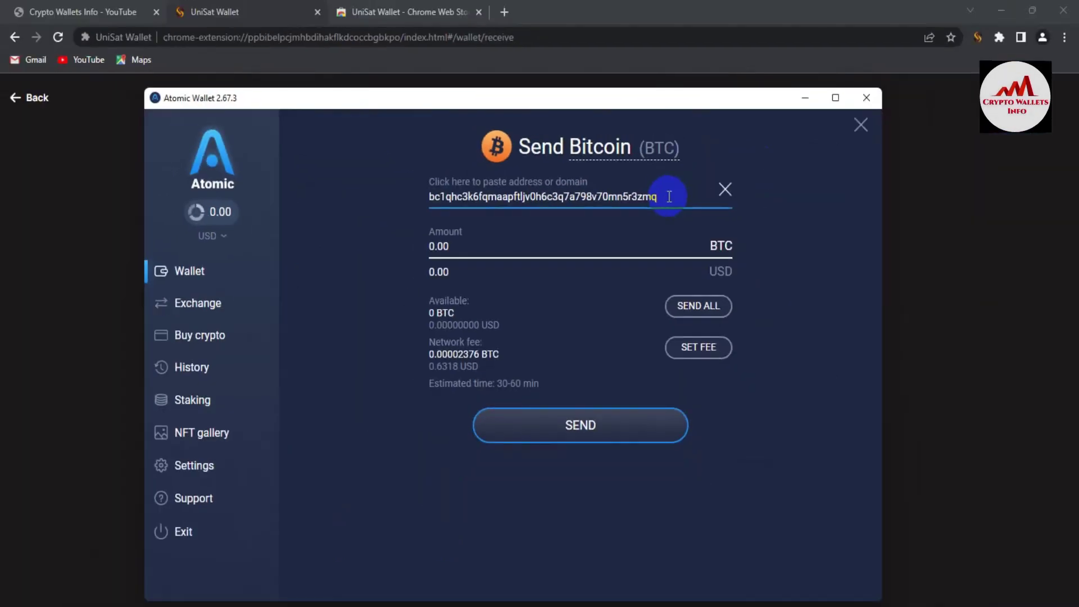
{"action": "left_click_drag", "start_coordinate": [441, 200], "coordinate": [428, 199]}
{"action": "left_click_drag", "start_coordinate": [657, 199], "coordinate": [643, 201]}
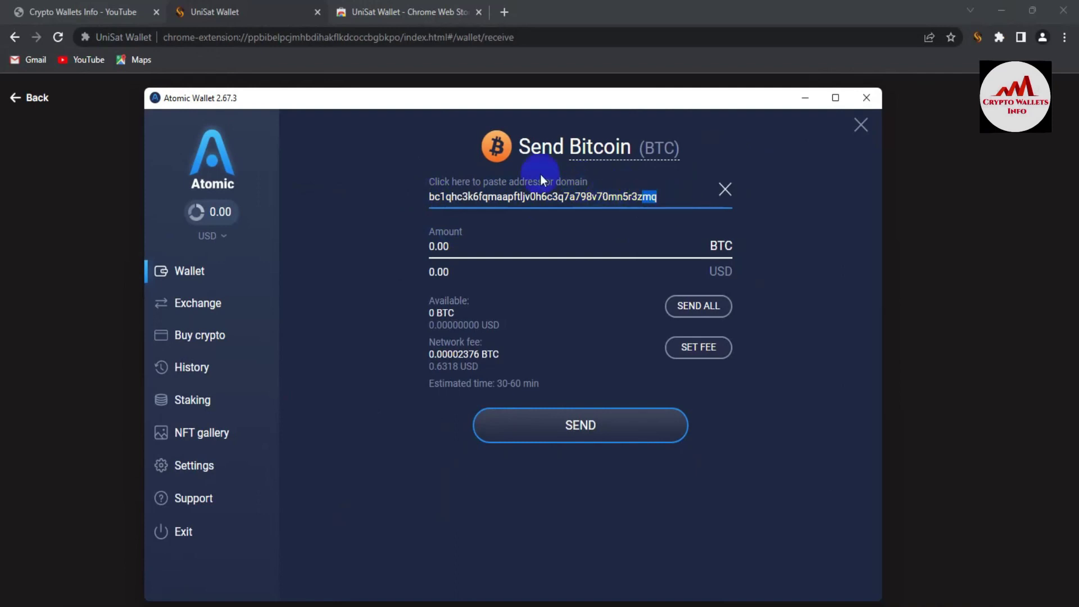
{"action": "left_click", "coordinate": [239, 11]}
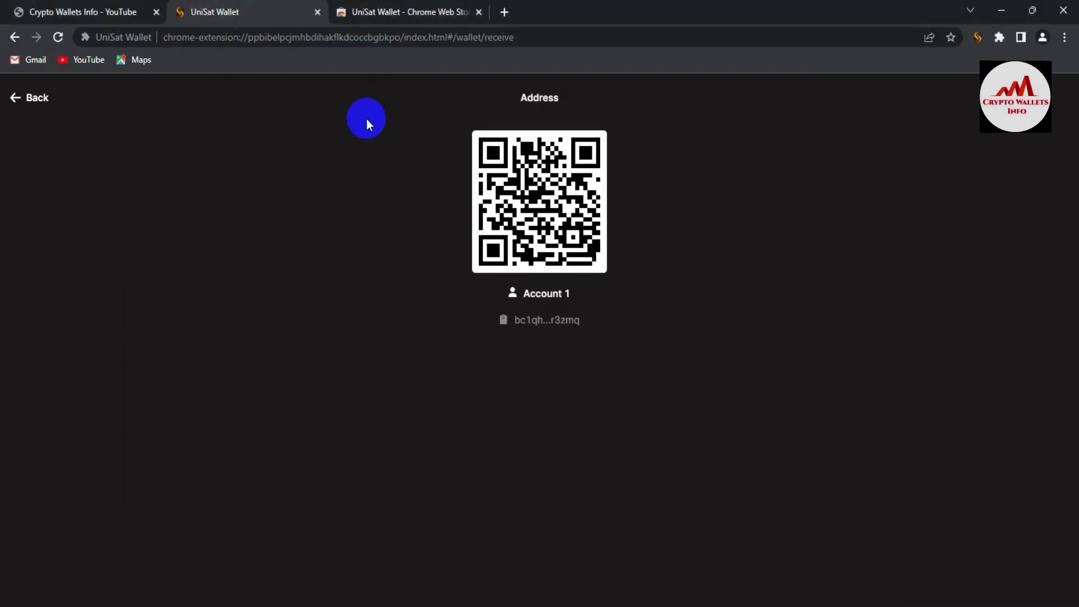
Compare UniSat's receive address with the pasted one, then return to the Amount field.
{"action": "left_click", "coordinate": [528, 322]}
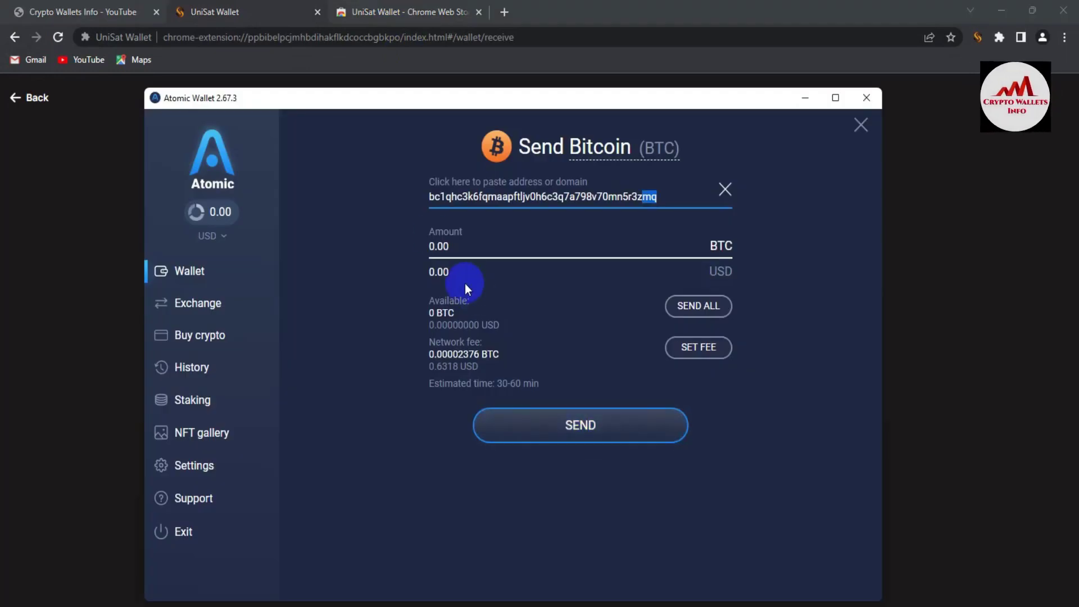
{"action": "left_click", "coordinate": [447, 245]}
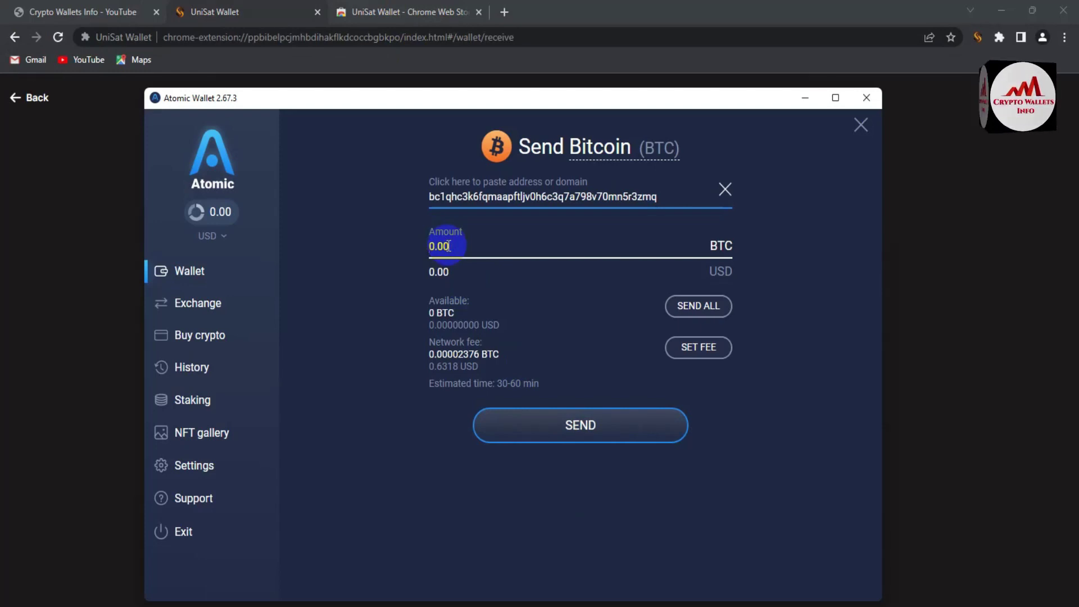
Enter 0.05 BTC, inspect the USD equivalent, then replace the amount with 2 BTC.
{"action": "key", "text": "BackSpace"}
{"action": "key", "text": "BackSpace"}
{"action": "key", "text": "BackSpace"}
{"action": "key", "text": "BackSpace"}
{"action": "type", "text": "0.0"}
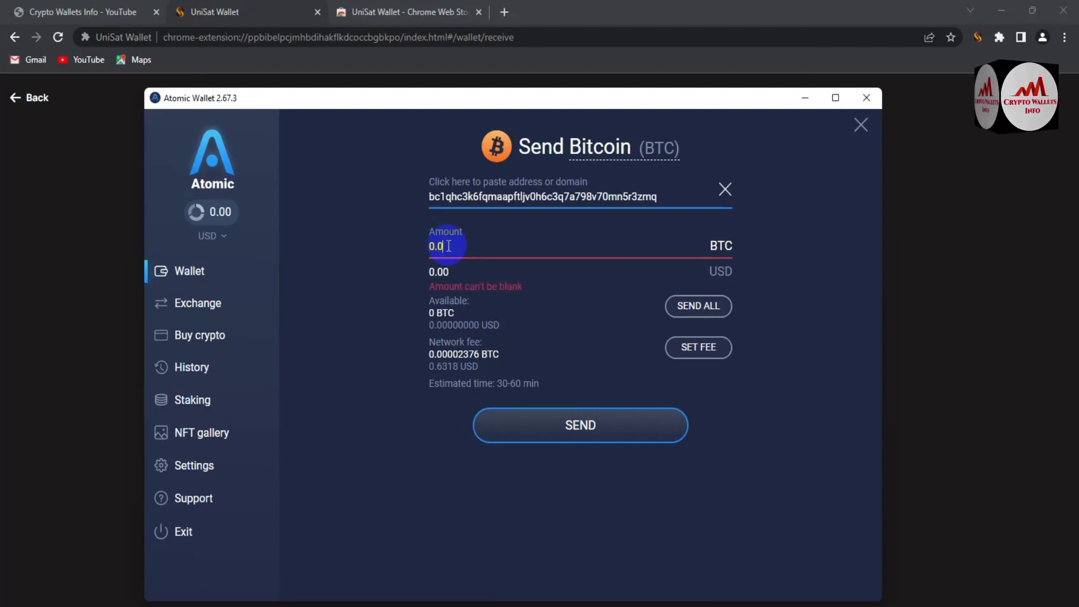
{"action": "type", "text": "5"}
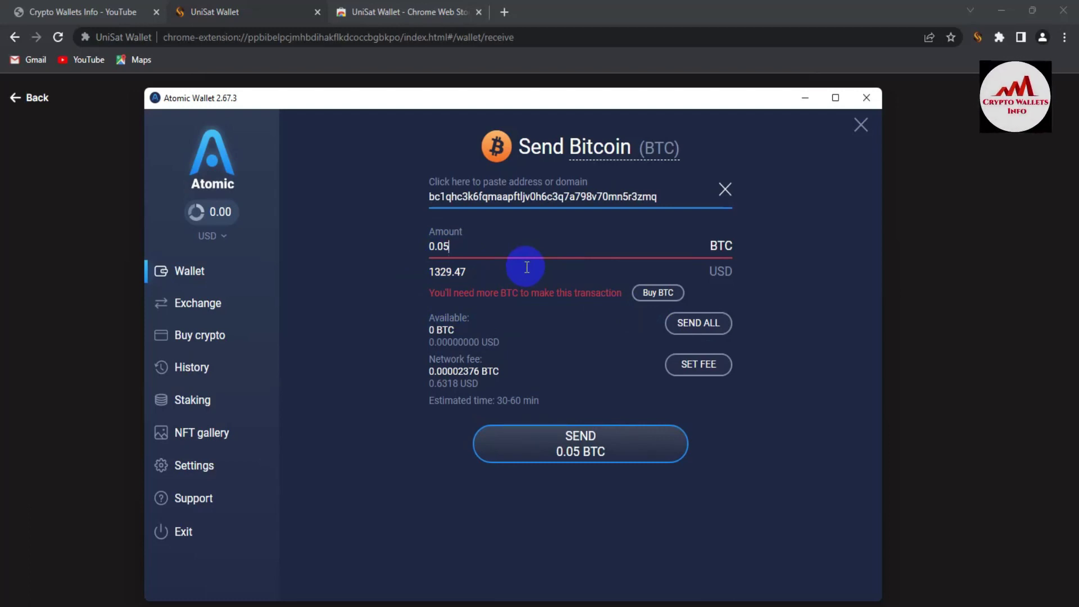
{"action": "left_click_drag", "start_coordinate": [452, 293], "coordinate": [429, 283]}
{"action": "double_click", "coordinate": [452, 277]}
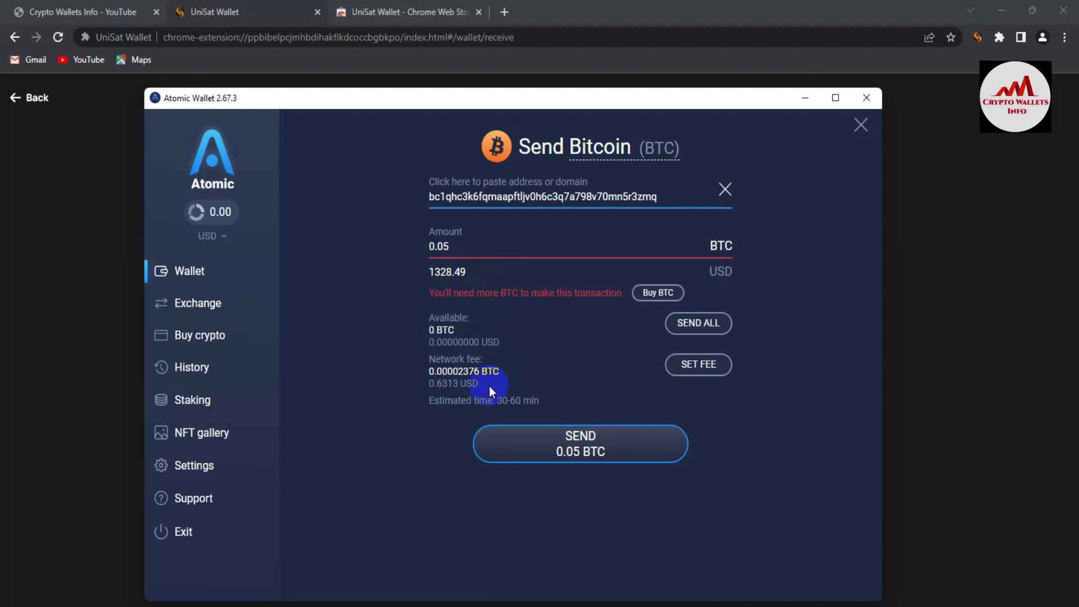
{"action": "left_click", "coordinate": [451, 254]}
{"action": "type", "text": "2"}
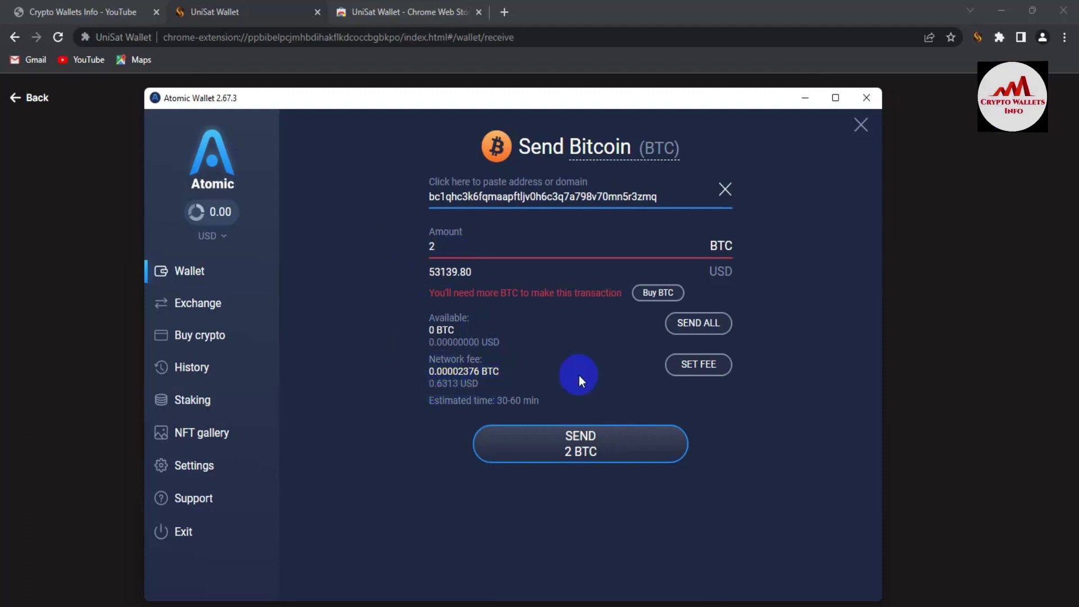
Switch to a custom 54 sat/B fee, try sending the 2 BTC, then show UniSat's receive page.
{"action": "left_click", "coordinate": [703, 367]}
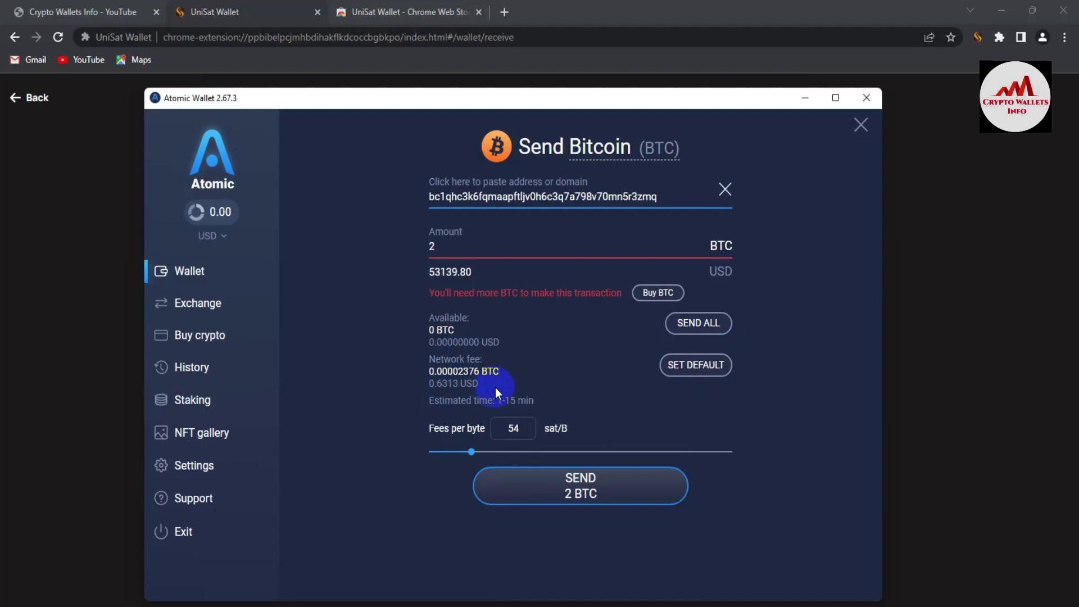
{"action": "left_click", "coordinate": [614, 486]}
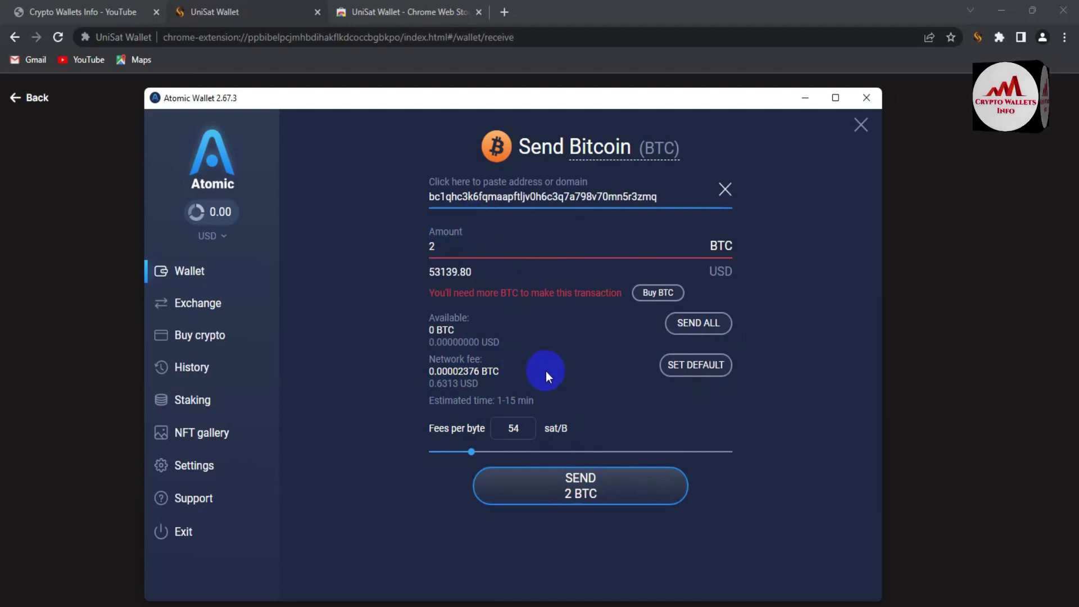
{"action": "left_click", "coordinate": [587, 493]}
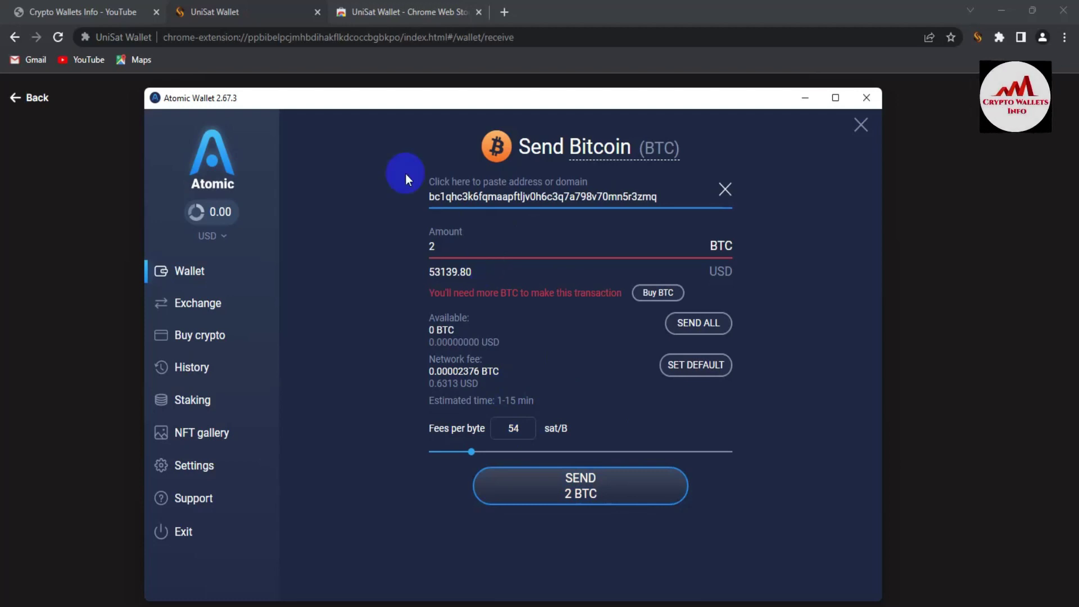
{"action": "left_click", "coordinate": [223, 12]}
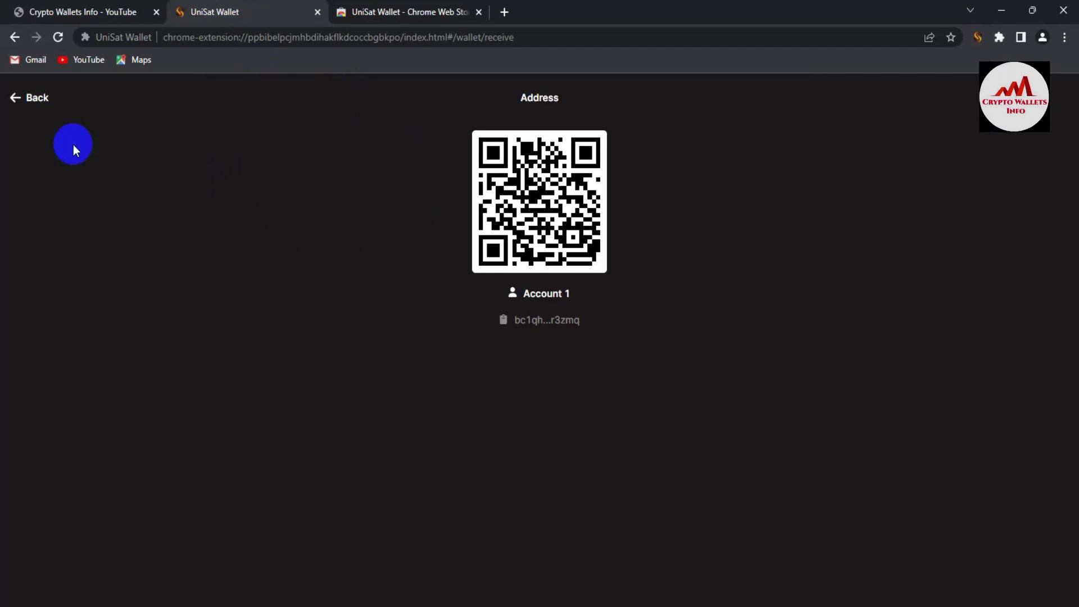
Go back to UniSat's 0.00000000 BTC wallet page, then open the Crypto Wallets Info YouTube tab.
{"action": "left_click", "coordinate": [15, 99]}
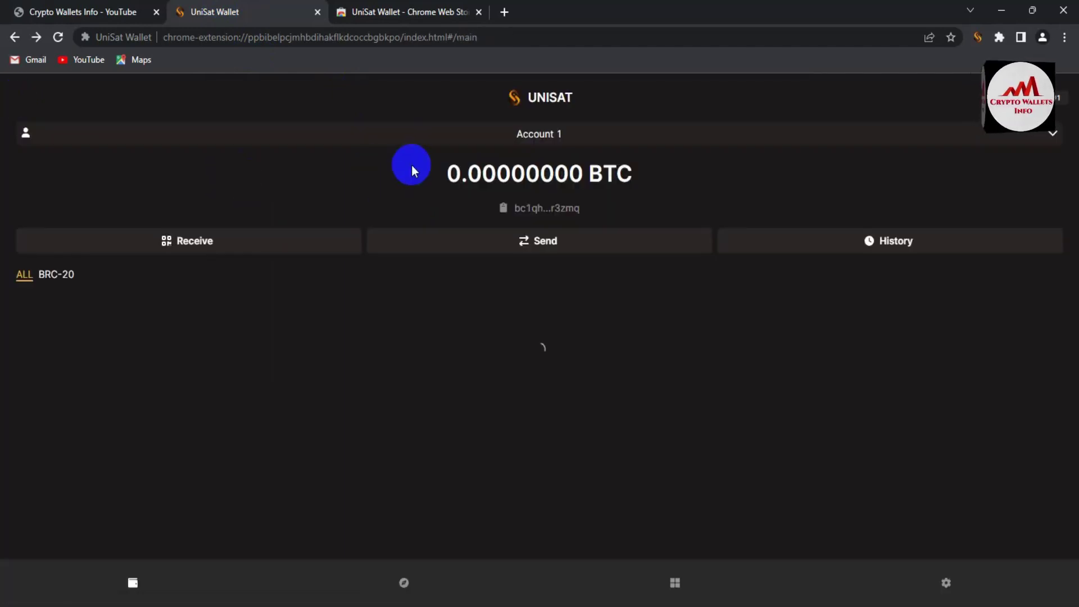
{"action": "left_click", "coordinate": [453, 175]}
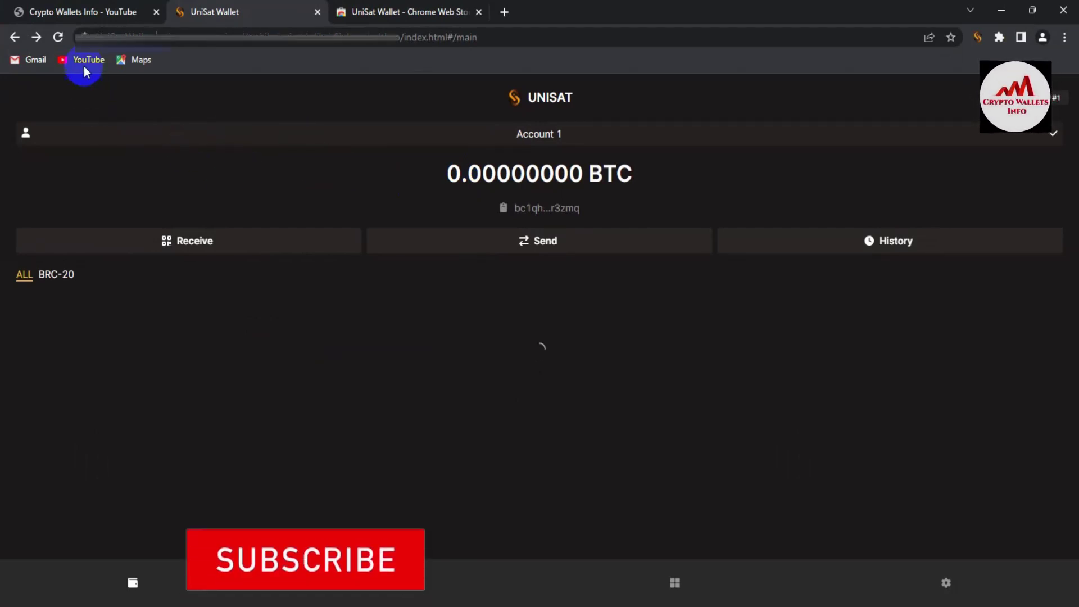
{"action": "left_click", "coordinate": [82, 17]}
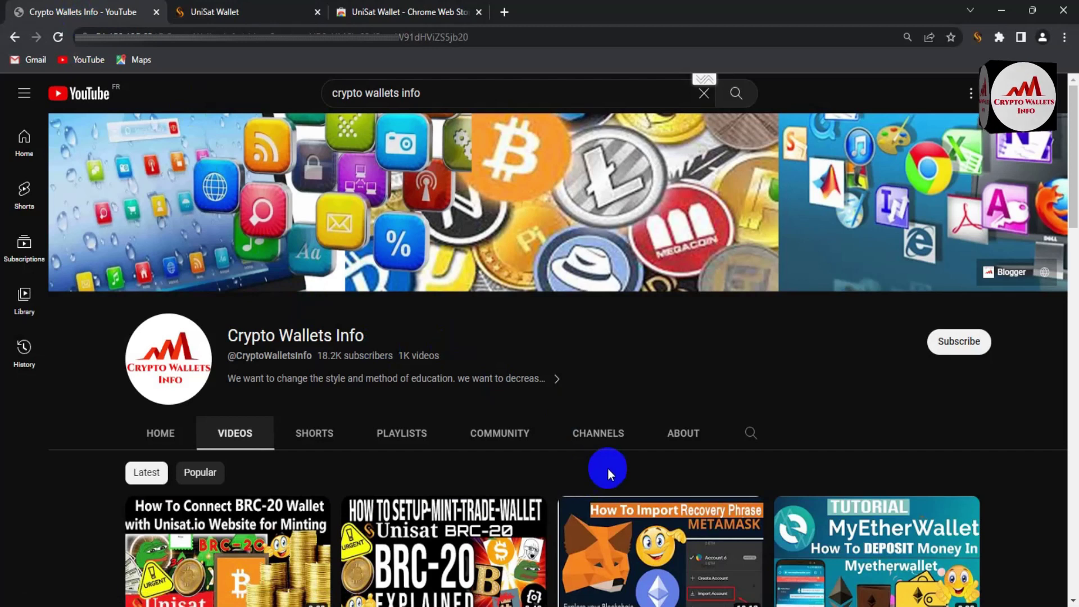
{"action": "mouse_move", "coordinate": [1074, 149]}
{"action": "left_mouse_down"}
{"action": "mouse_move", "coordinate": [1074, 320]}
{"action": "mouse_move", "coordinate": [1076, 150]}
{"action": "left_mouse_up"}
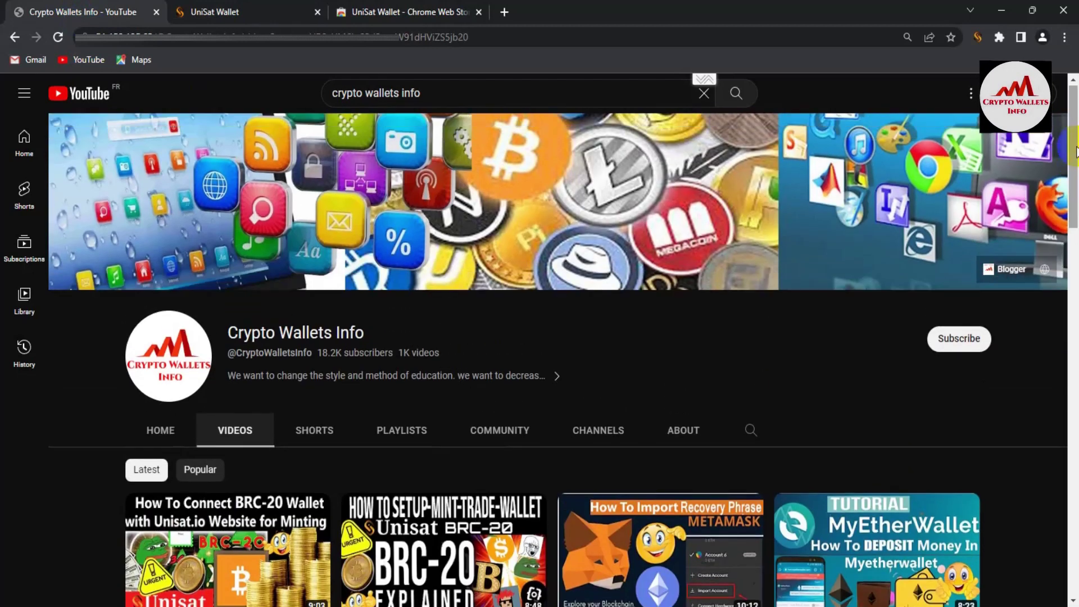